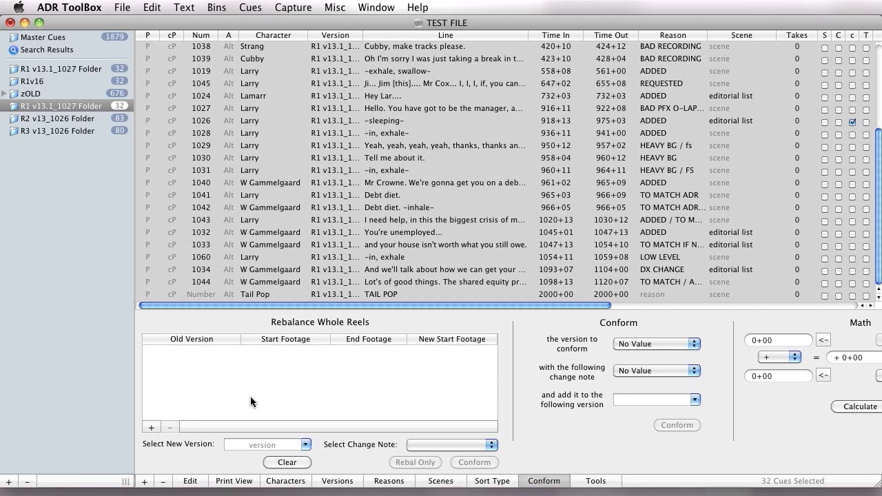
Add R1 v13.1_1027, R2 v13_1026 and R3 v13_1026 as old versions in the Rebalance Whole Reels table
click(150, 428)
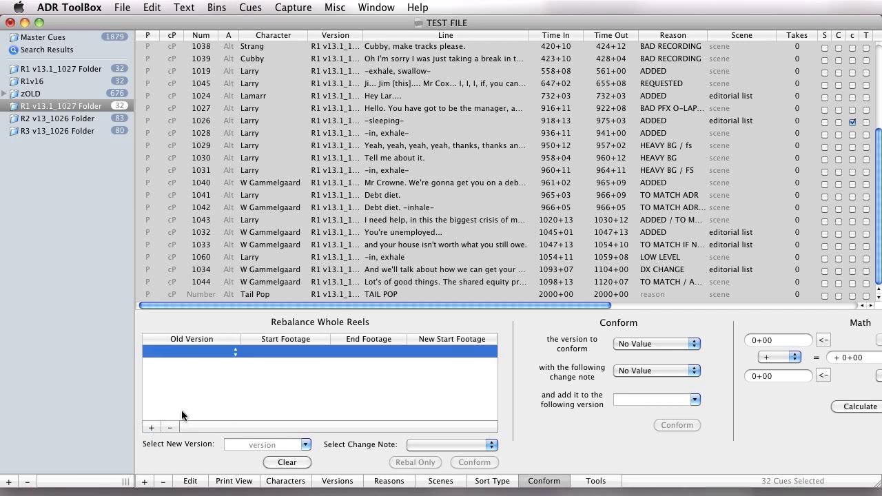
click(215, 354)
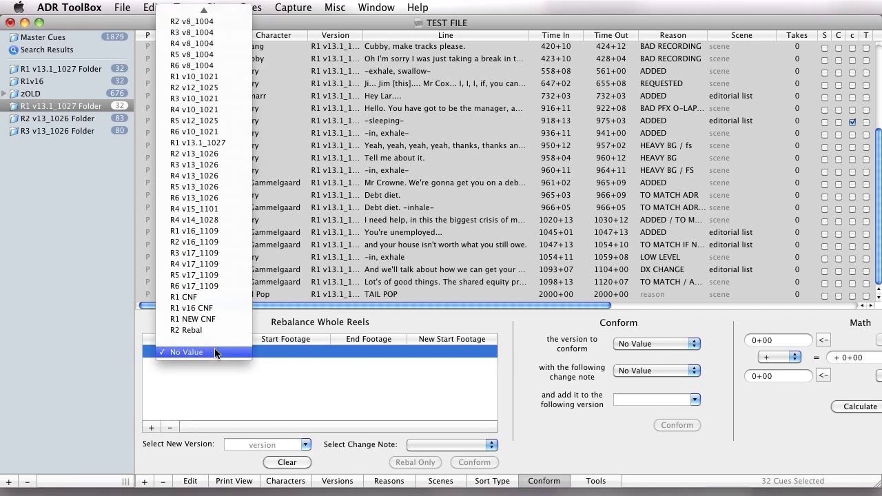
click(219, 144)
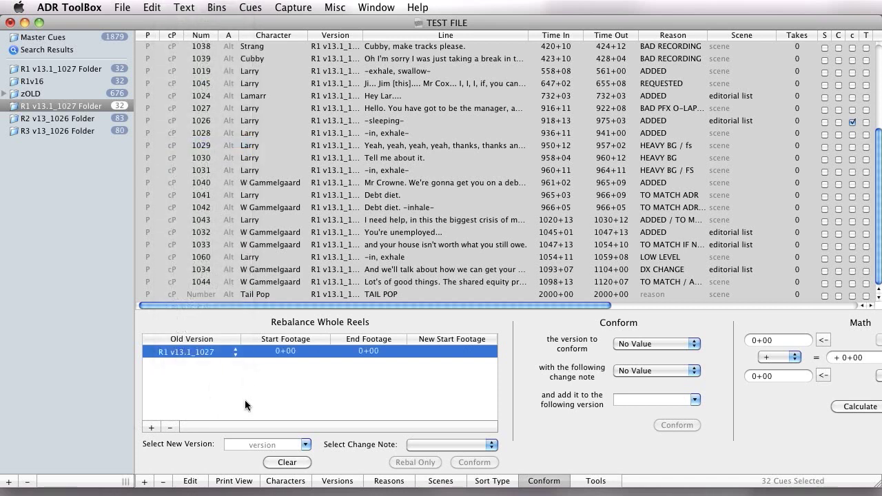
click(151, 425)
click(231, 364)
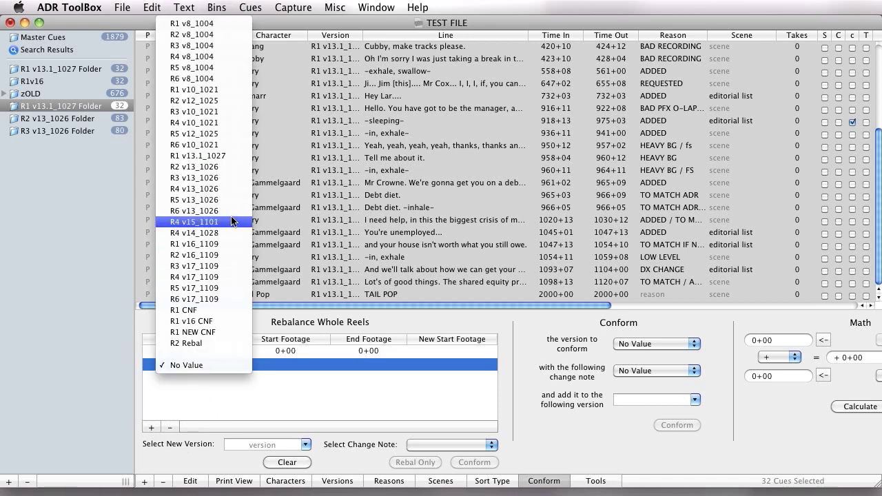
click(223, 169)
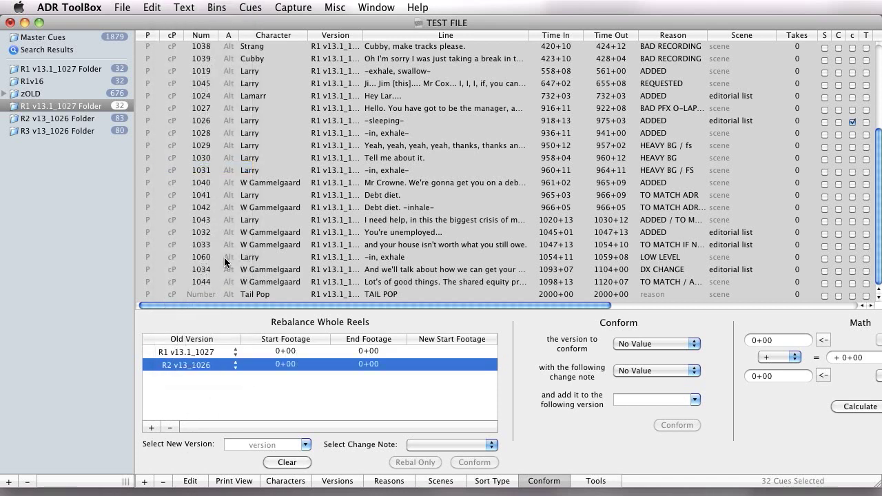
click(151, 425)
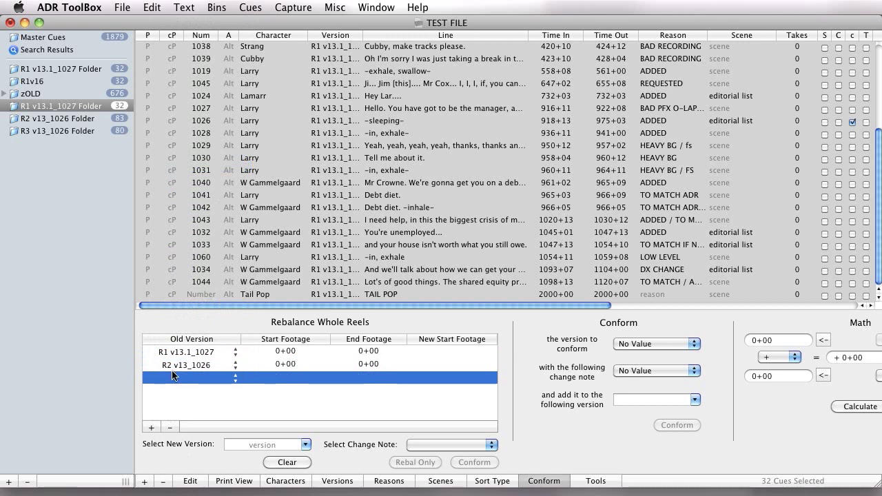
click(178, 378)
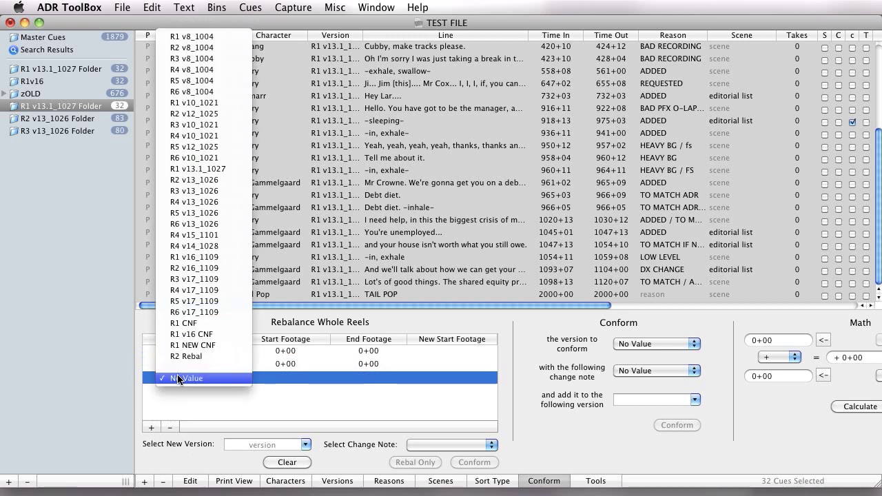
click(210, 191)
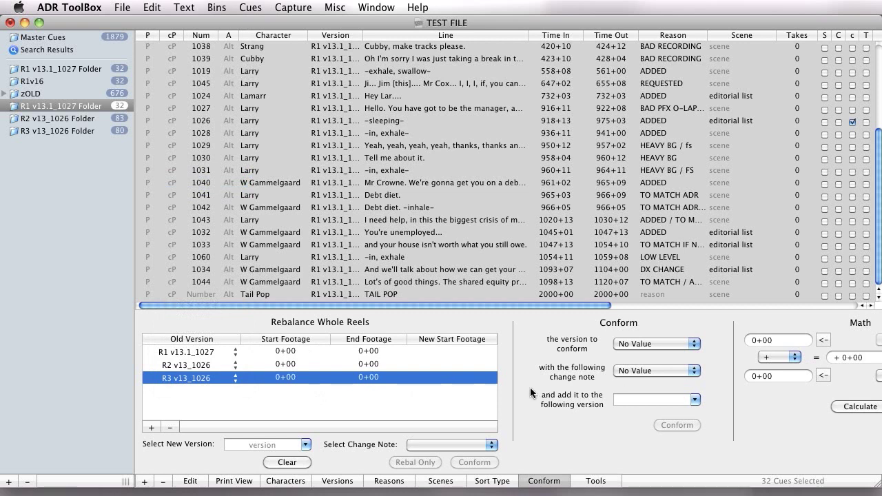
Check the R1 v13.1_1027 cues through to the tail pop and set that reel's start footage to 800+00
click(351, 351)
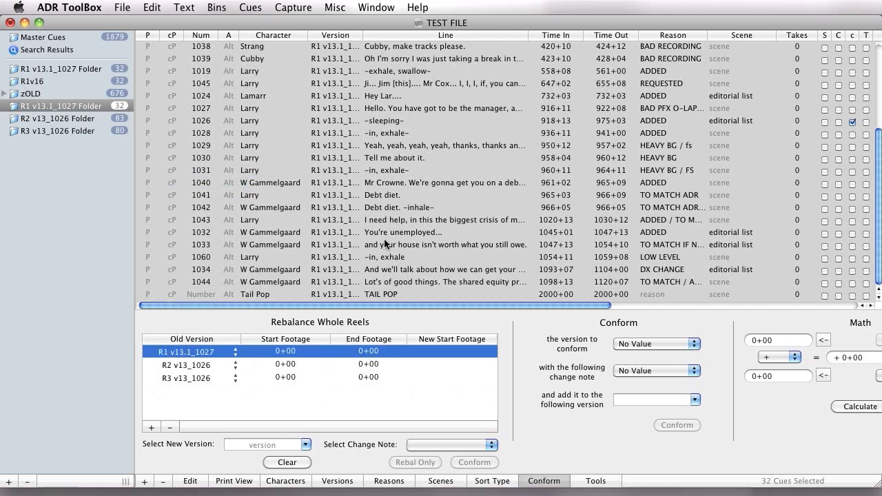
click(76, 106)
scroll(420, 231, up, 3)
click(422, 234)
scroll(438, 244, down, 3)
click(570, 296)
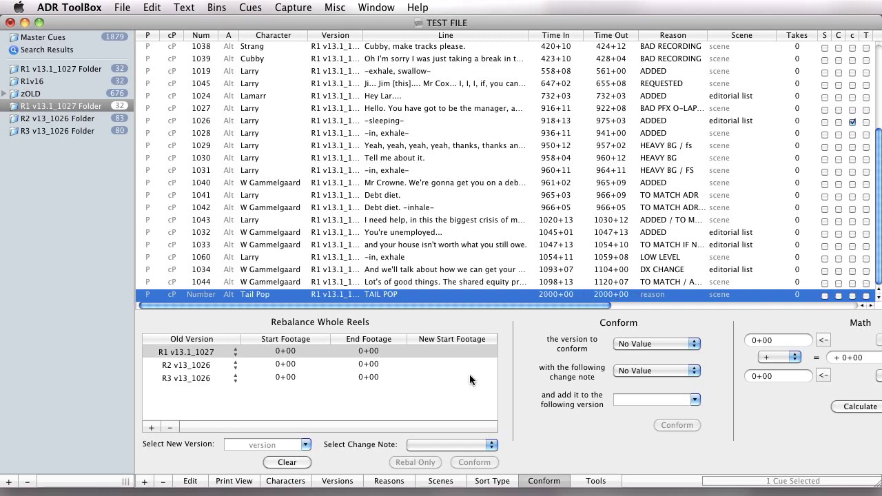
double_click(285, 351)
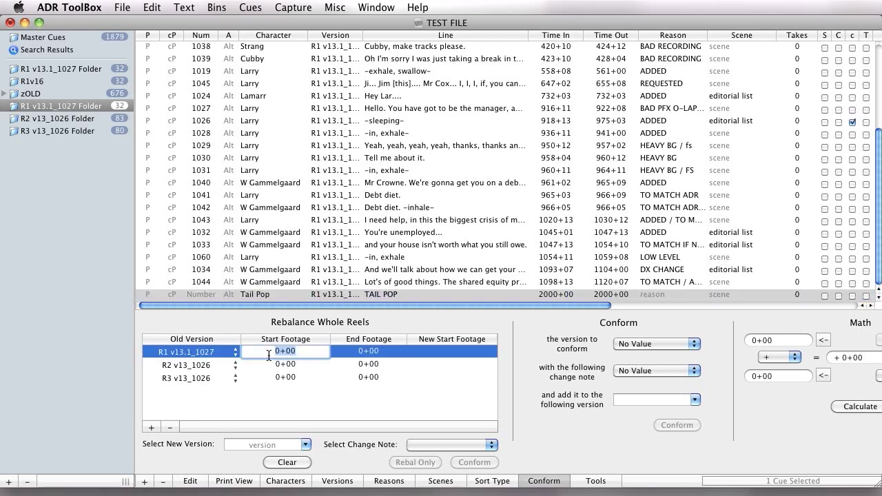
text(800)
key(Tab)
Set the end footage of the R1 v13.1_1027 row to 1200+00
click(385, 365)
double_click(357, 352)
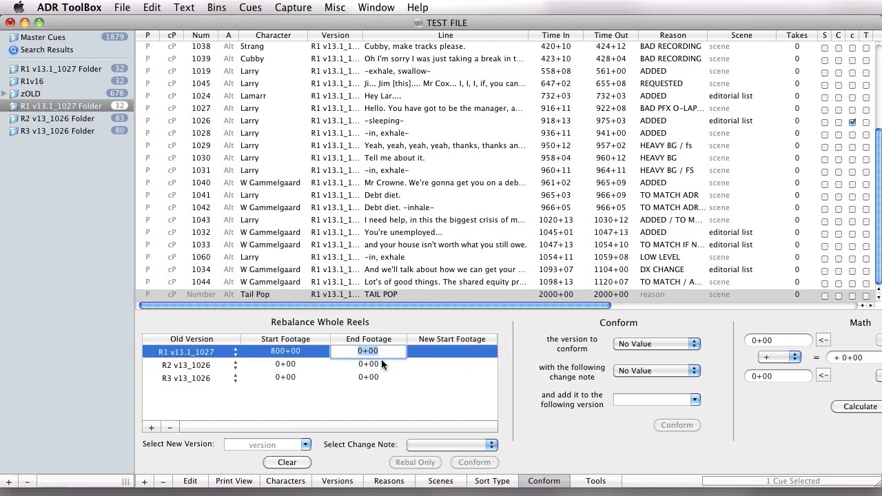
text(12)
text(00)
key(Return)
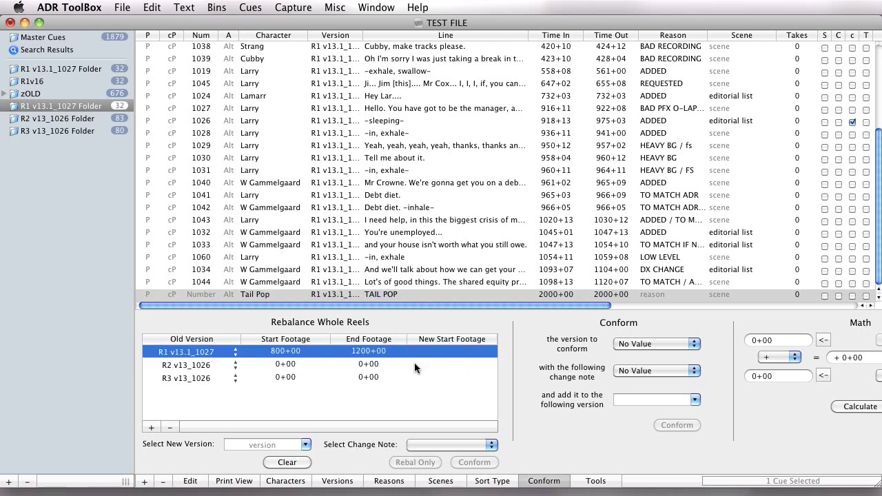
Select the R1 v13.1_1027 cues from 1027 through 1044, leaving out the tail pop, to review the range being moved
click(558, 107)
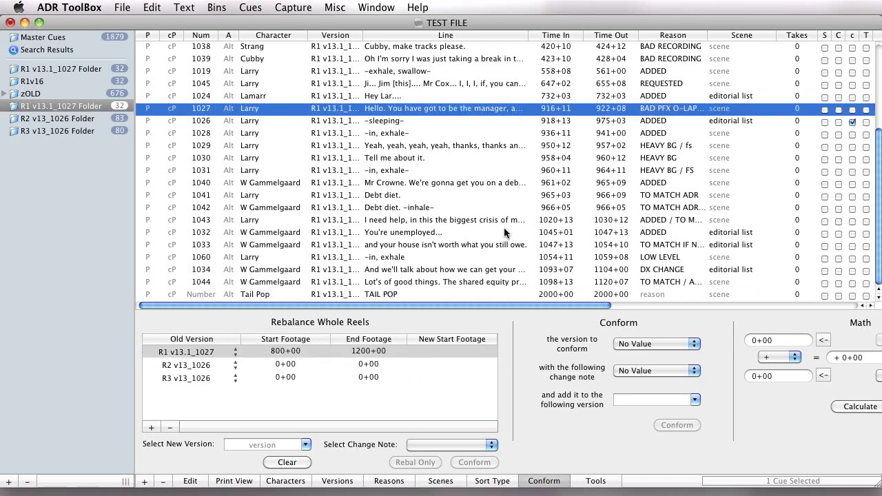
shift+click(571, 294)
scroll(572, 294, right, 2)
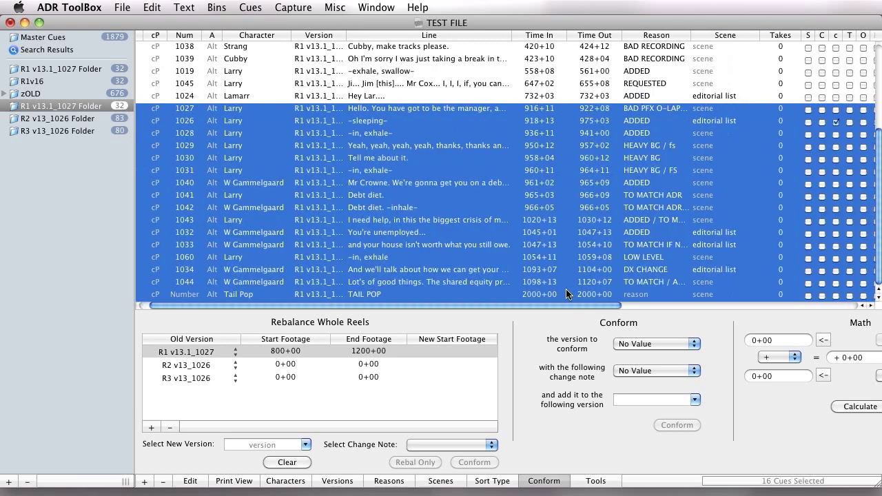
scroll(531, 241, left, 2)
super+click(539, 295)
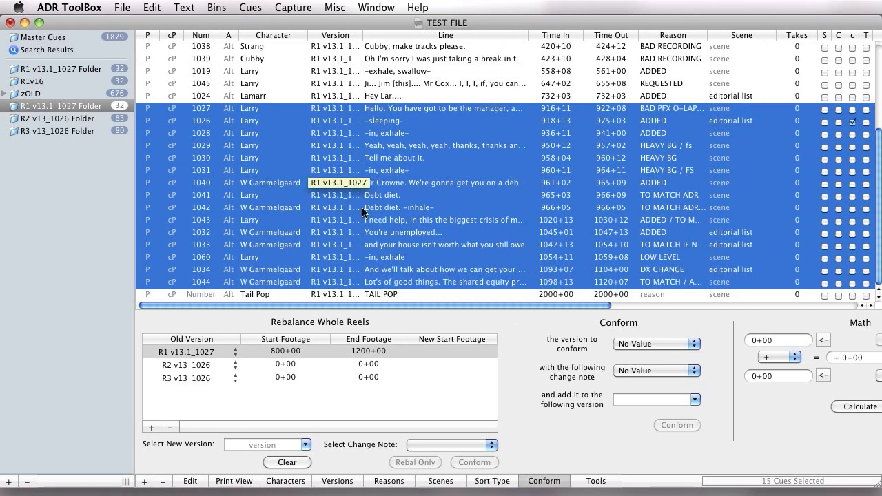
Choose R2 Rebal as the new version for the rebalance
click(446, 352)
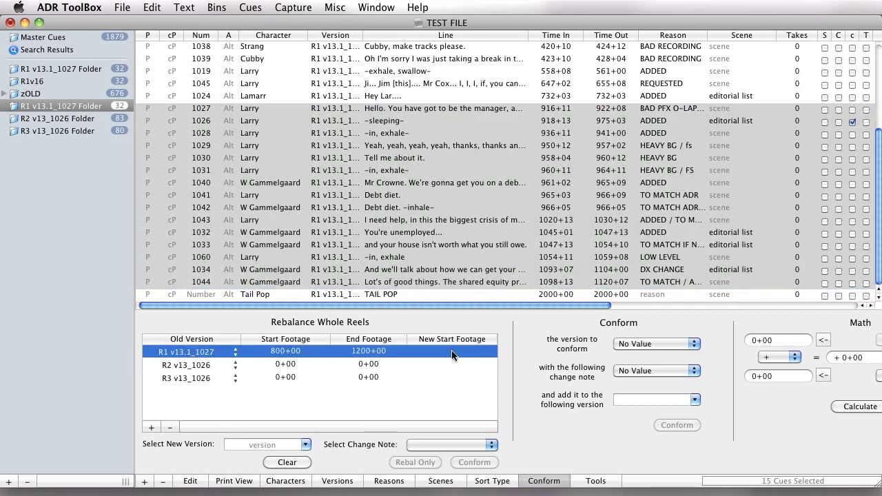
click(287, 445)
click(307, 448)
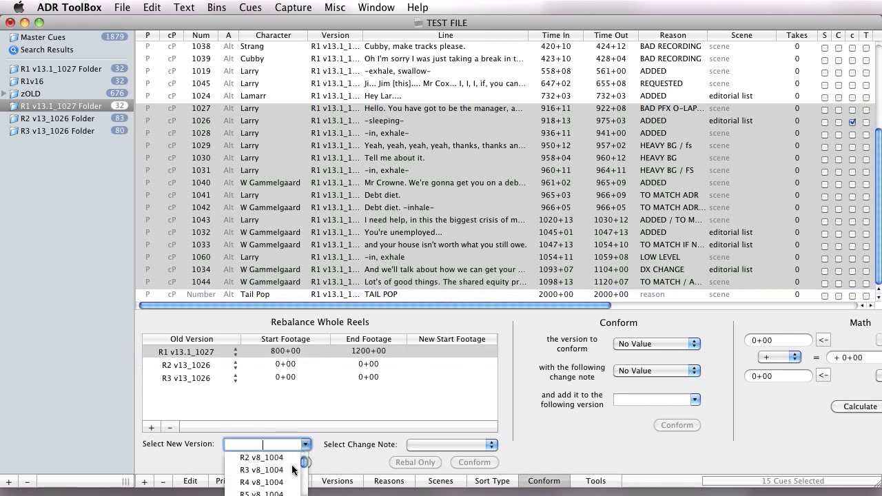
scroll(278, 491, down, 2)
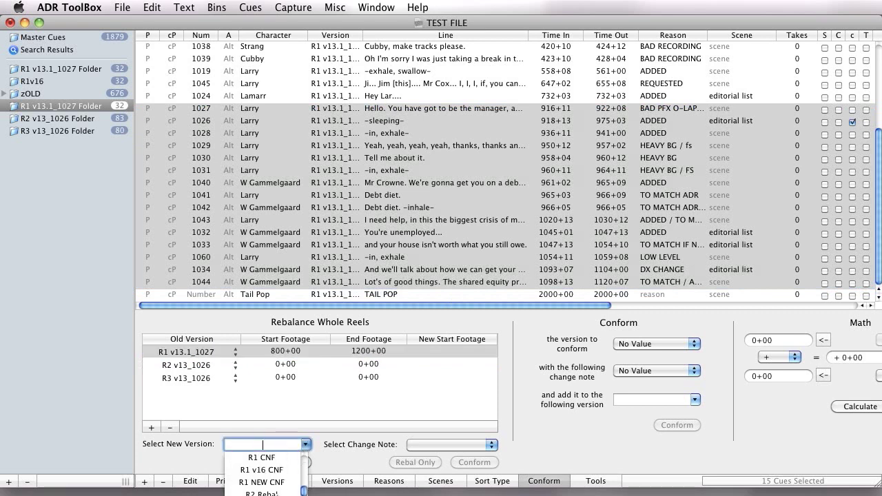
click(278, 493)
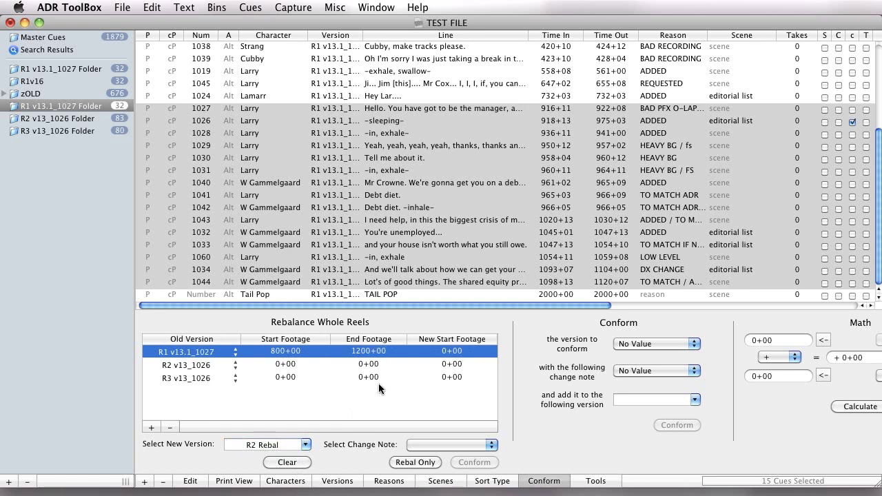
Set the new start footage of the R1 v13.1_1027 row to 12+00
double_click(434, 353)
key(Left)
key(shift+Right)
text(12)
key(Return)
Set the start footage of the R2 v13_1026 row to 12+00
double_click(278, 365)
key(Left)
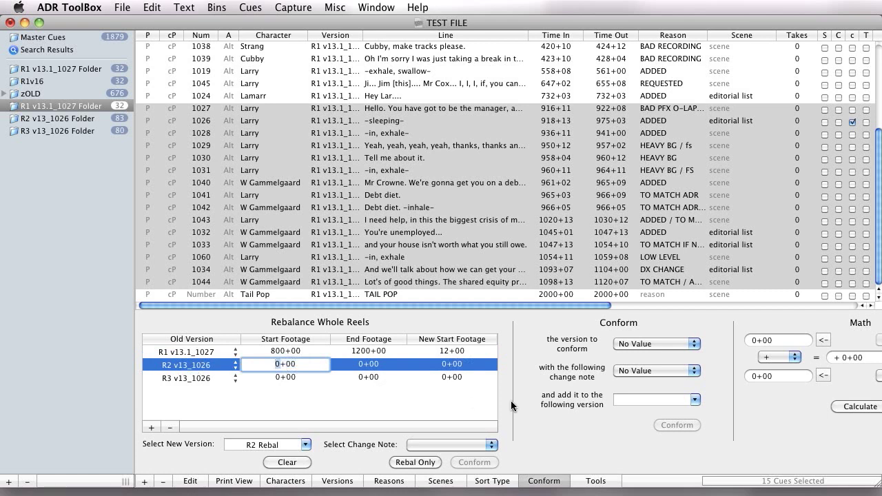
key(Return)
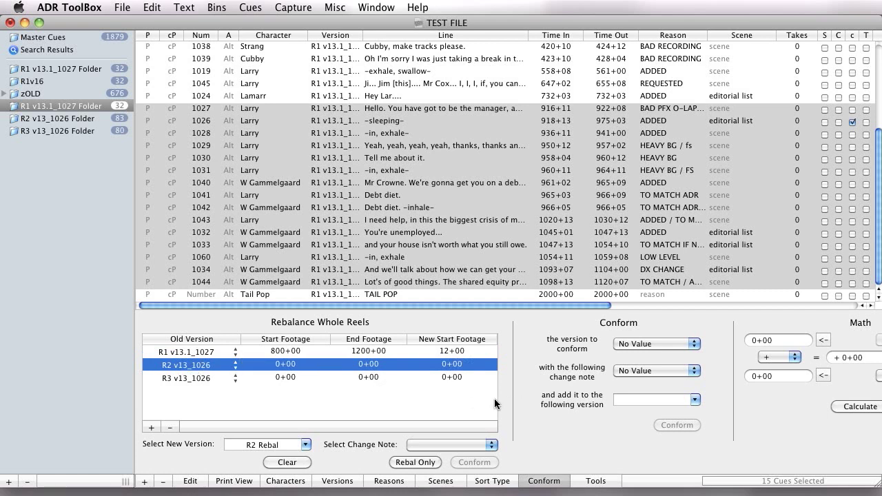
double_click(278, 367)
text(12+00)
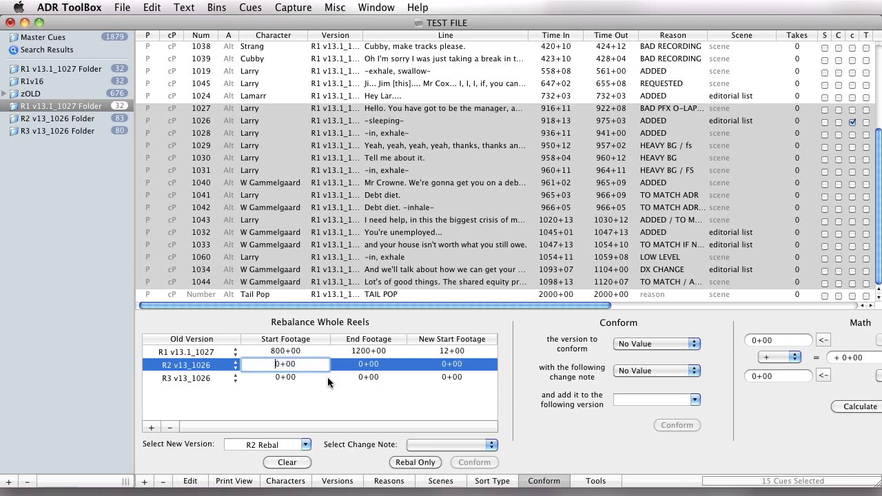
key(Return)
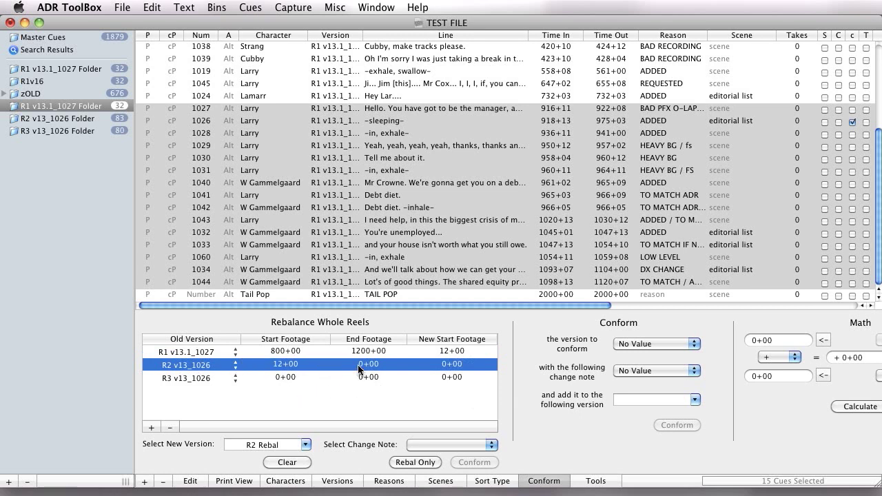
Check the last cues in the R2 v13_1026 folder and set that reel's end footage to 2000+00
double_click(359, 366)
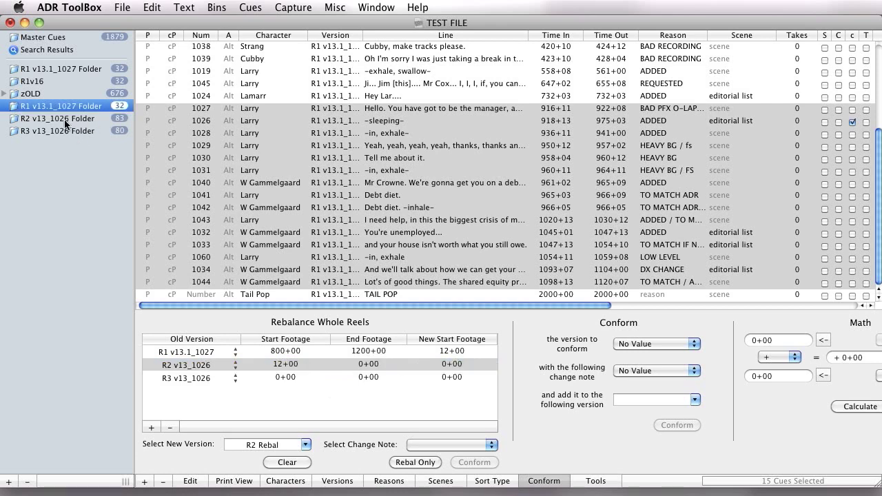
click(57, 118)
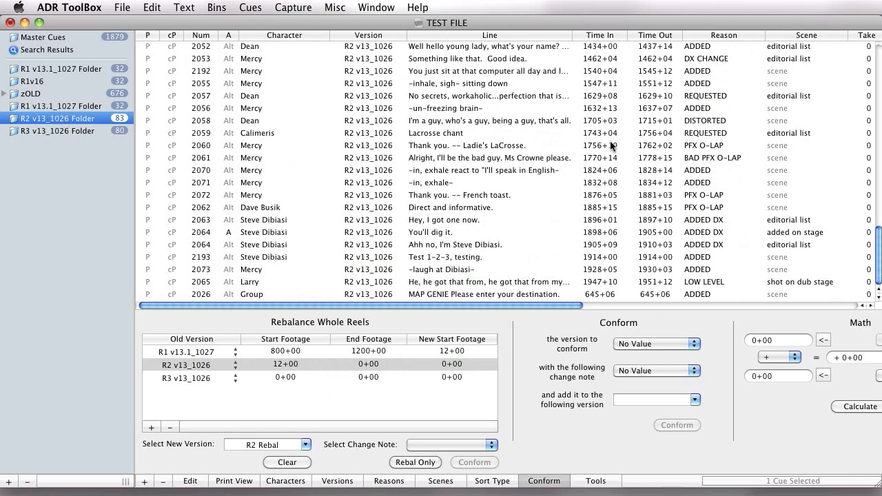
click(600, 37)
scroll(600, 52, down, 15)
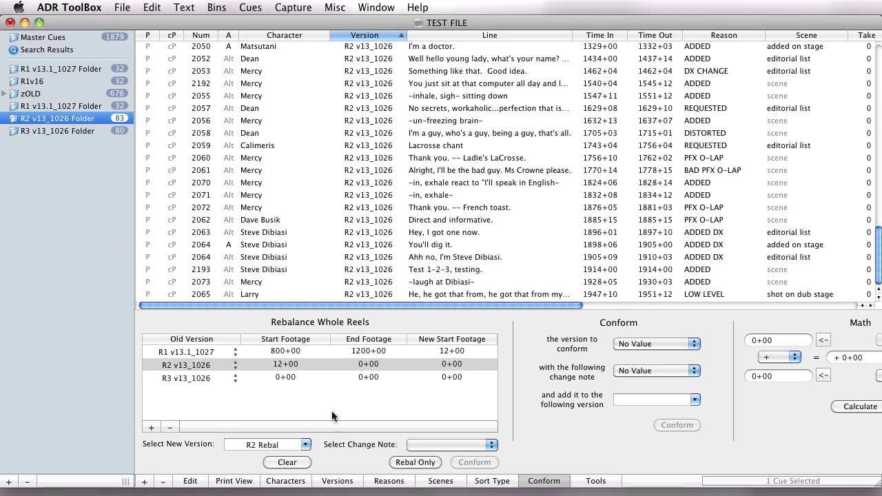
click(357, 365)
click(356, 364)
key(Left)
key(shift+Right)
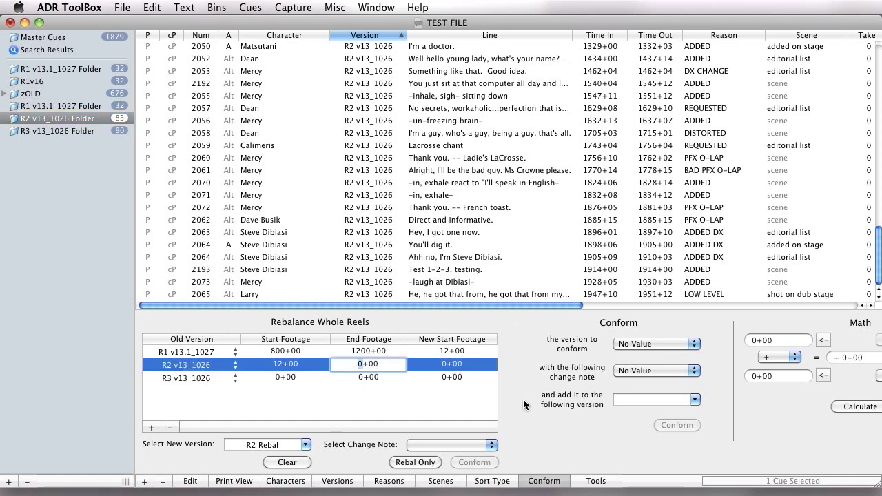
text(2000)
key(Return)
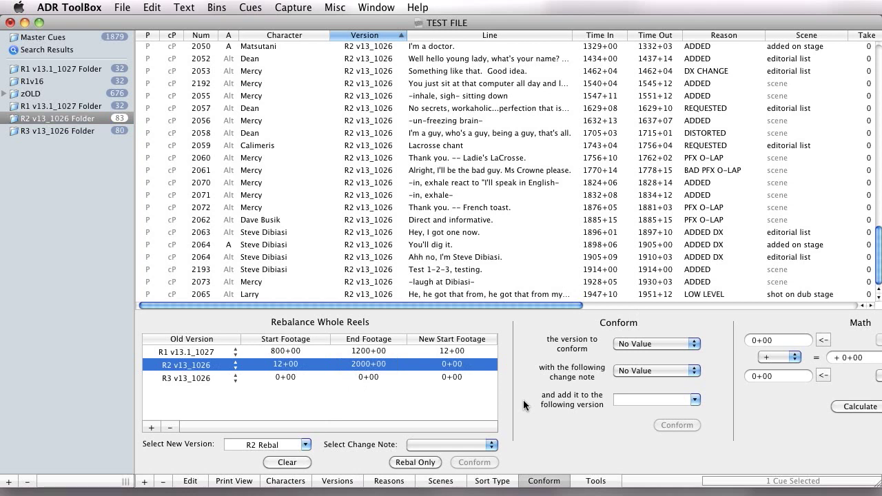
Set the new start footage of the R2 v13_1026 row to 412+00
click(449, 365)
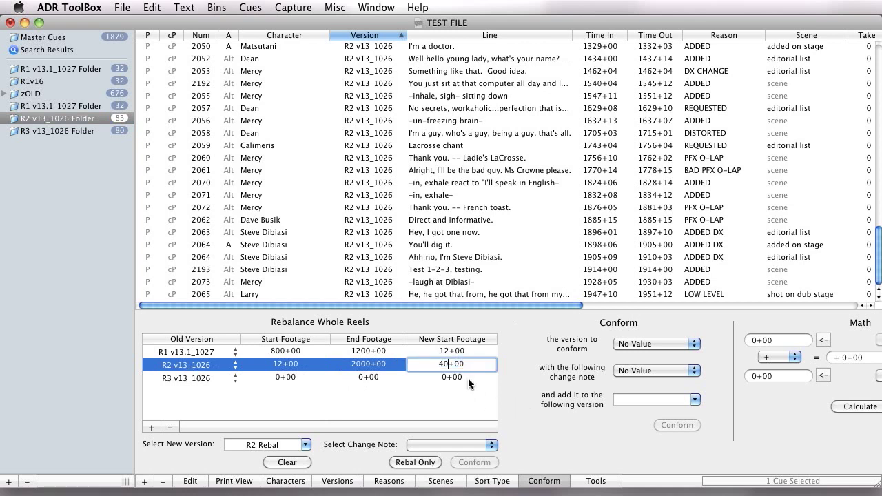
text(412)
key(Return)
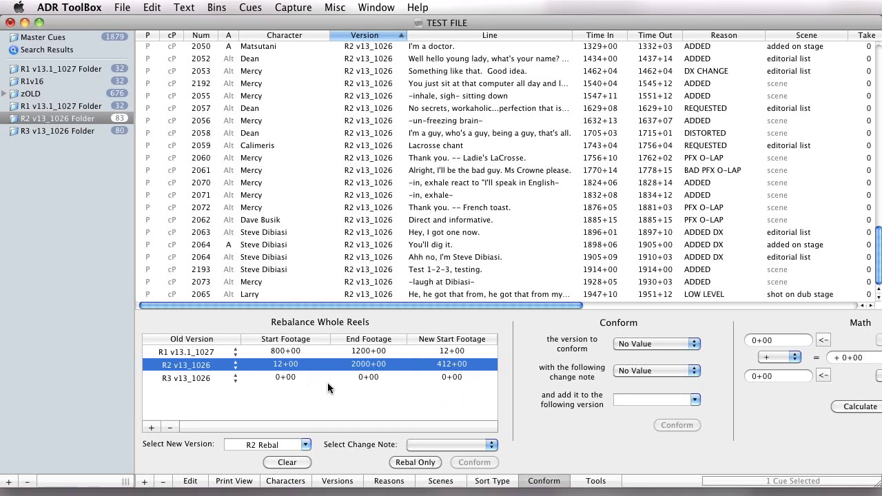
Select the opening cues of the R3 v13_1026 folder, from 3072 through 3003, to review their footage range
click(76, 131)
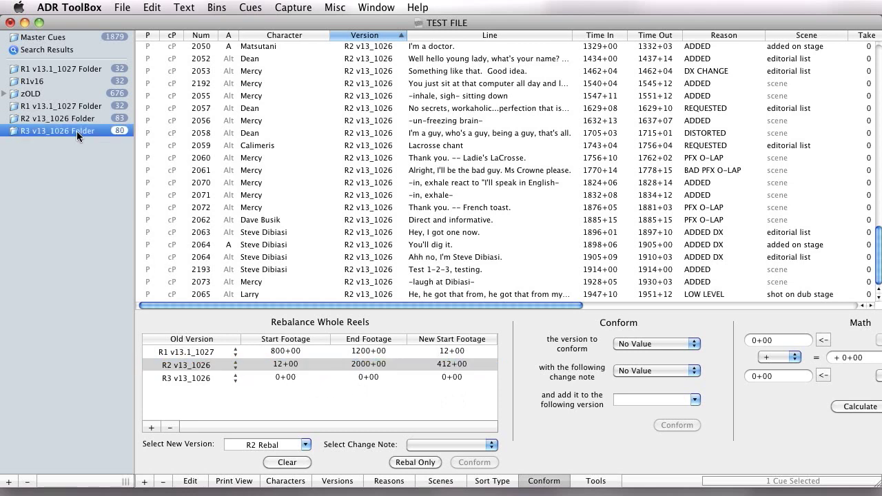
click(590, 34)
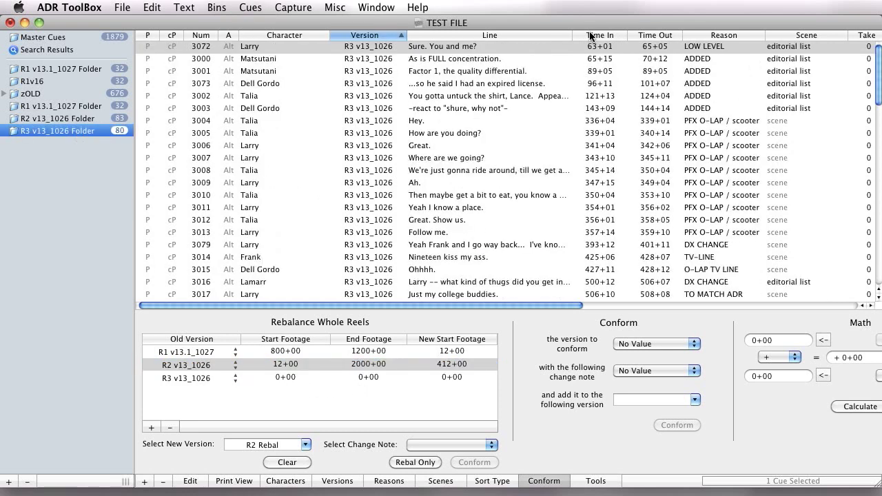
shift+click(600, 105)
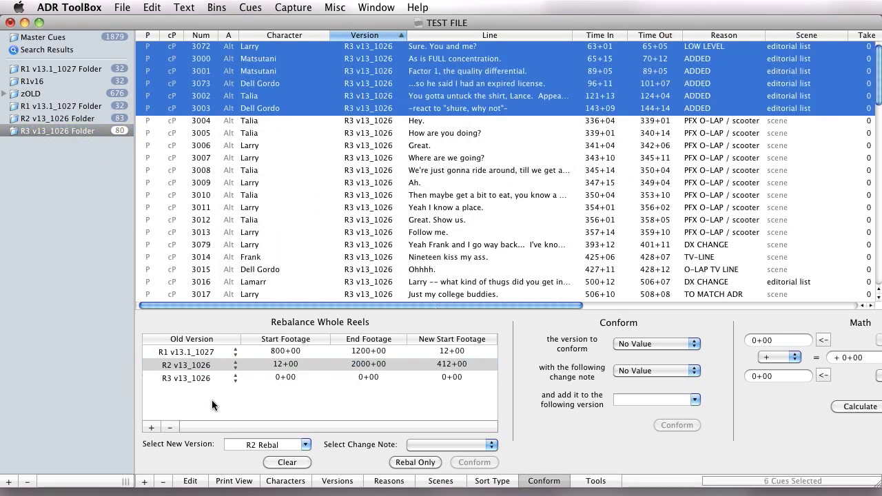
Set the R3 v13_1026 row's start footage to 12+00 and its end footage to 200+00
double_click(271, 378)
text(2)
key(BackSpace)
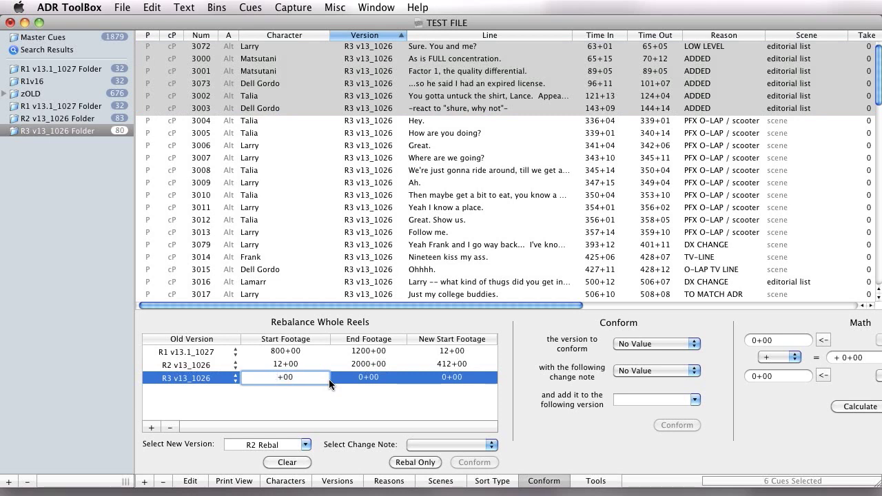
text(12)
key(Tab)
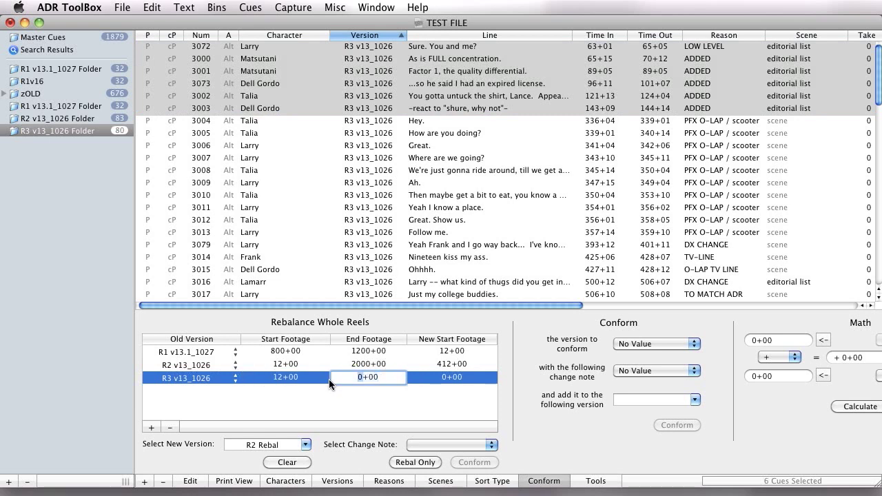
text(20)
key(Tab)
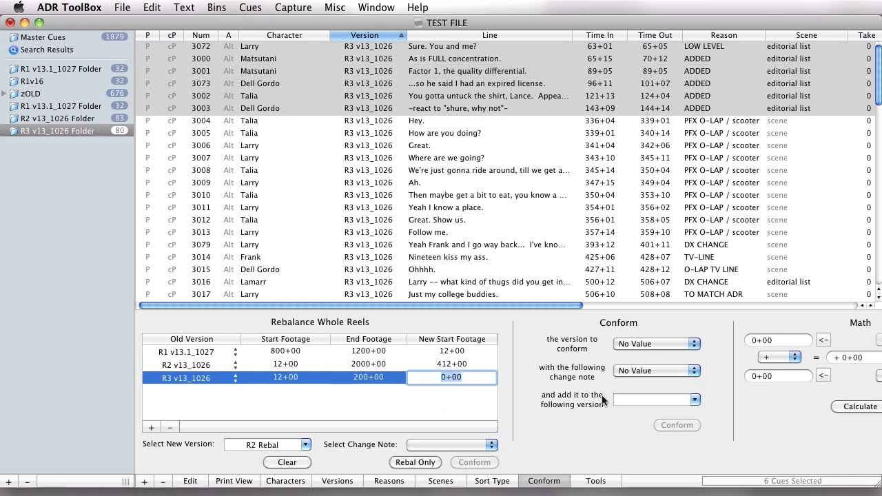
Check the closing cues of the R2 v13_1026 folder and set the new start footage of the R3 v13_1026 row to 2412+00
click(110, 118)
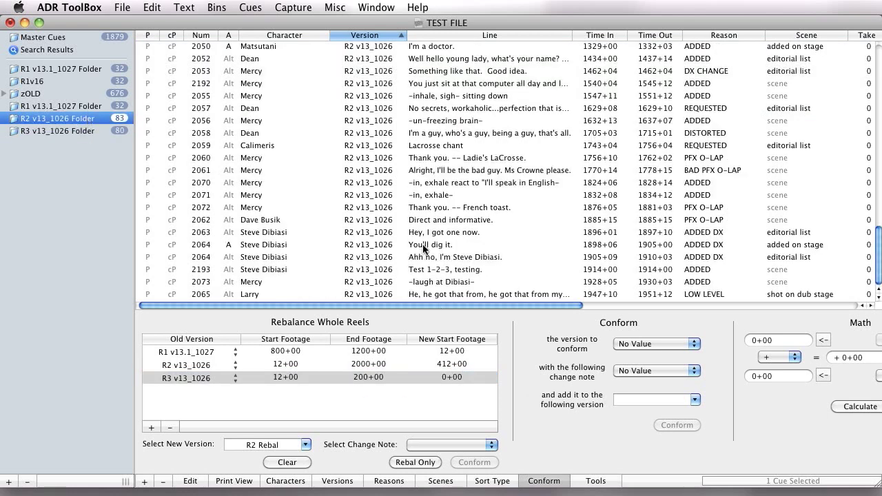
double_click(444, 383)
text(21)
text(12)
key(Return)
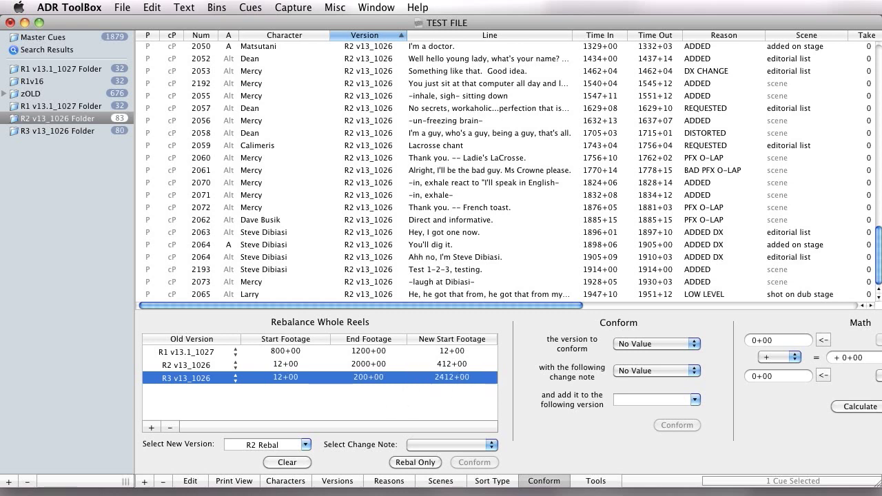
click(300, 249)
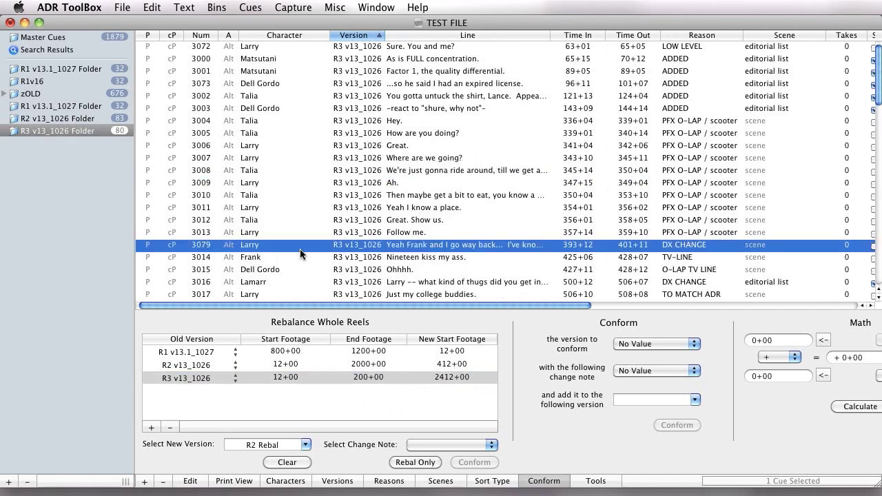
click(283, 394)
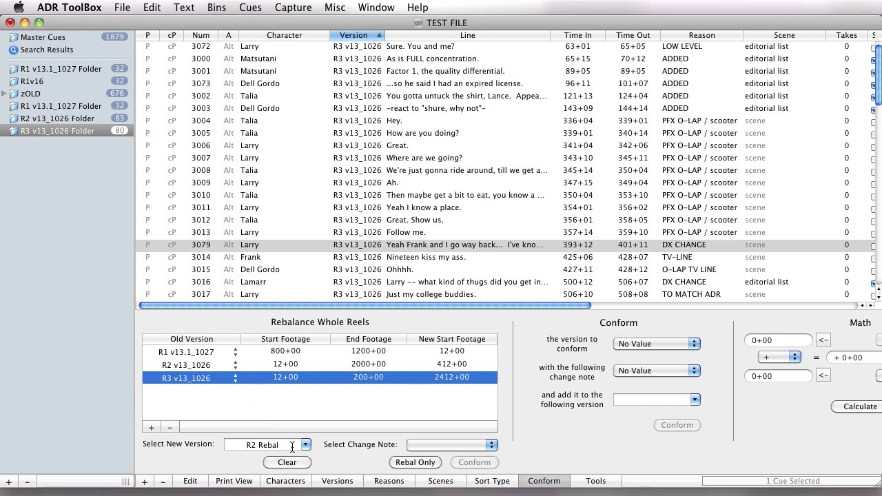
Choose the change note from LCR2_v13_1026 SND CHNG to LCR02_v16_1109 SND CHANGE for the whole-reel rebalance
click(406, 445)
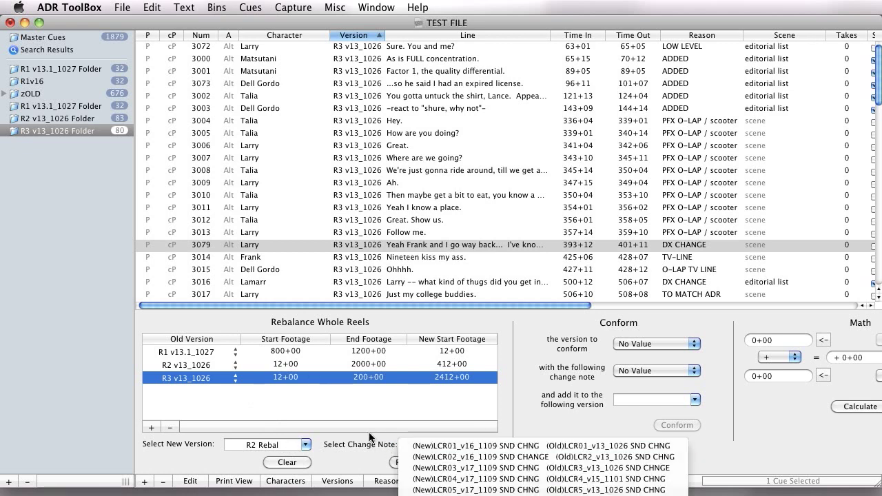
click(369, 432)
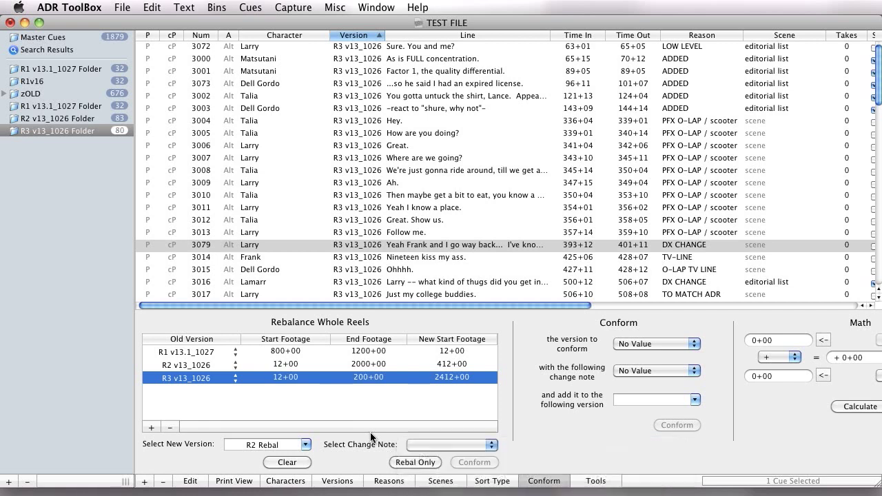
click(422, 446)
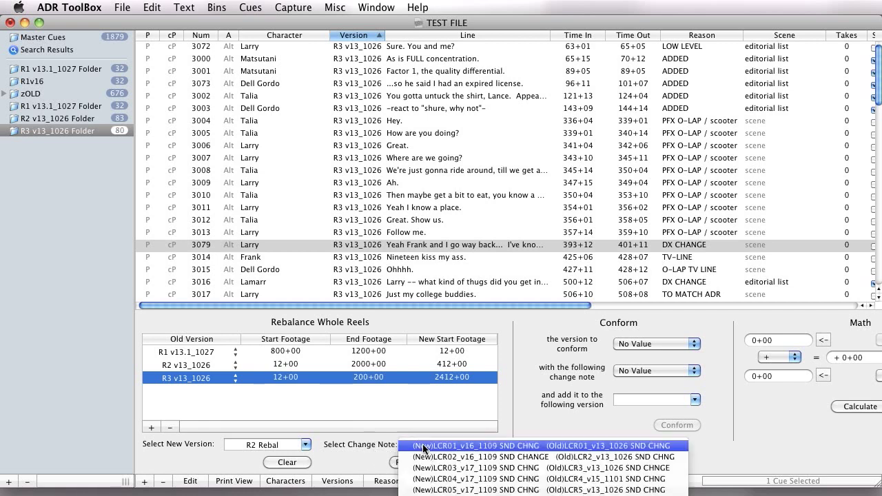
click(448, 447)
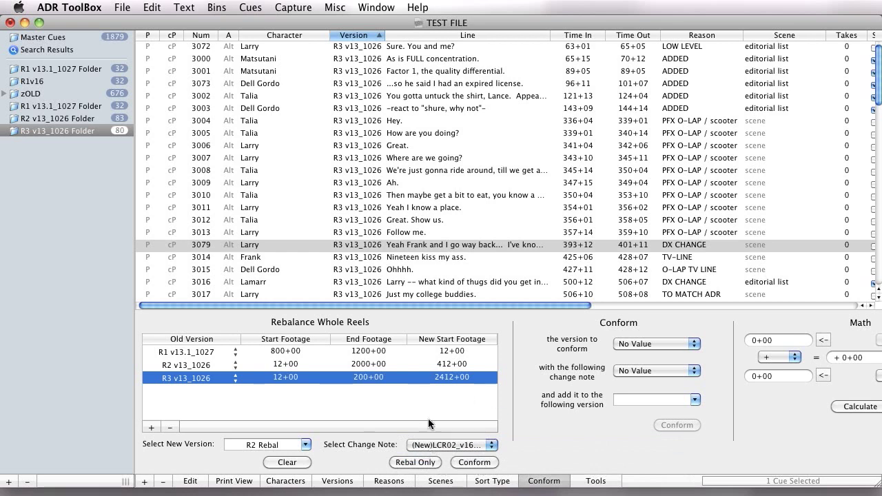
click(469, 445)
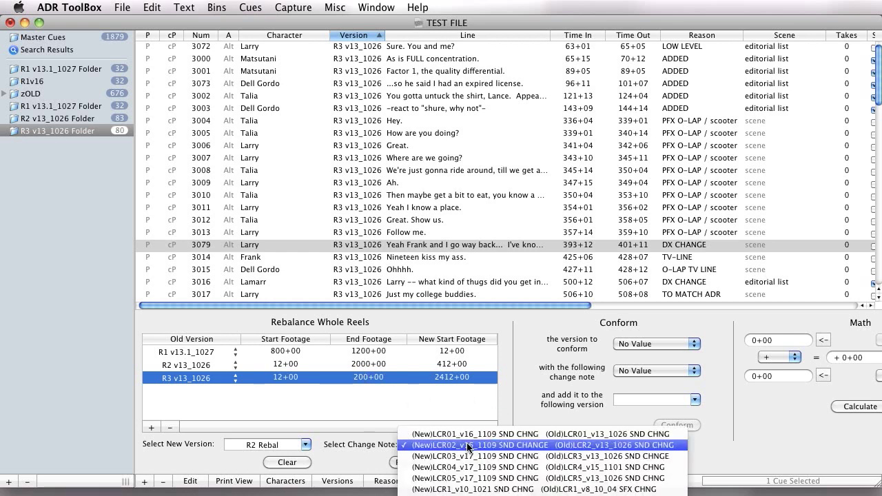
click(345, 471)
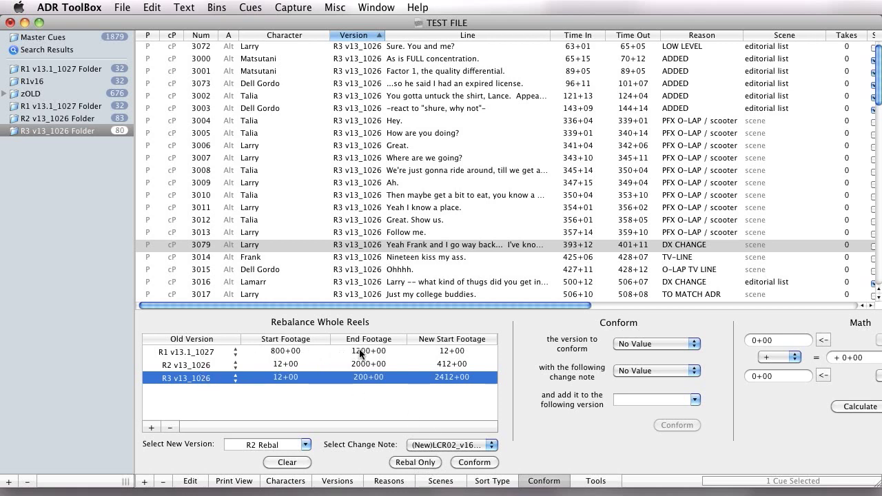
Review the new start and end footages of the three reel rows together with the new version name
click(434, 353)
click(440, 365)
click(440, 378)
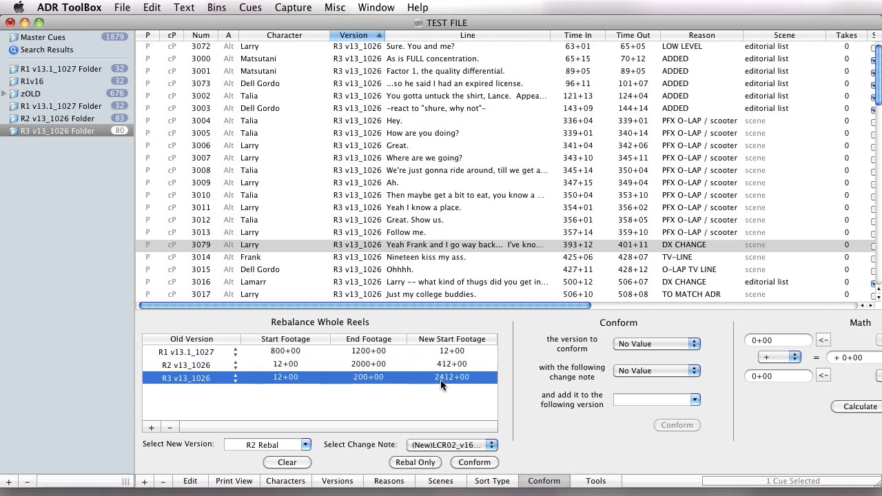
click(261, 445)
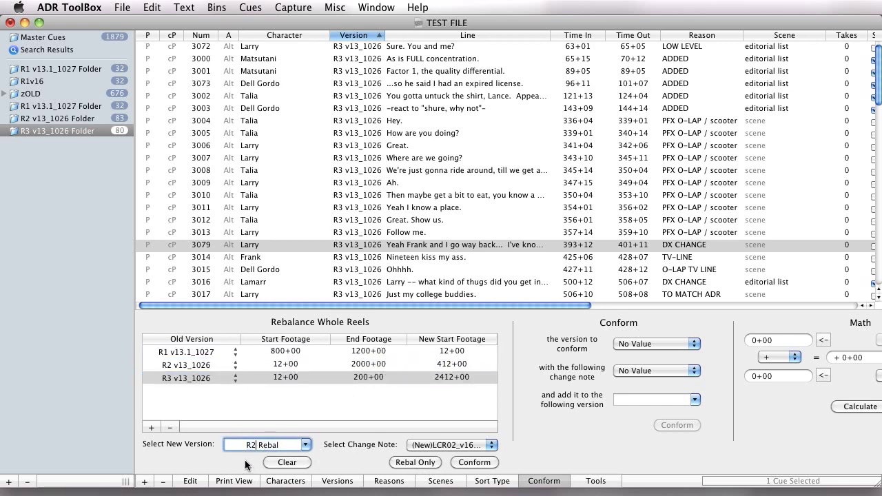
click(392, 366)
click(362, 353)
click(366, 364)
click(369, 377)
click(363, 354)
click(366, 363)
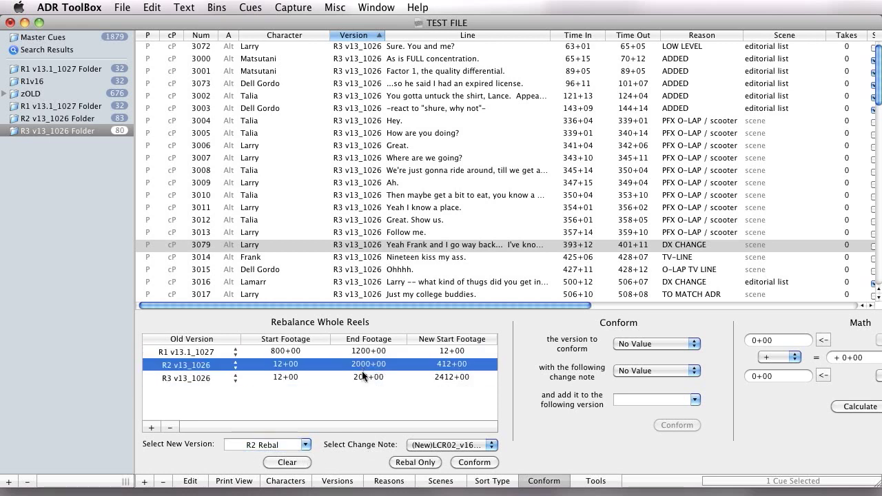
click(369, 377)
Run a rebalance without conforming on all cues in the listed versions
click(414, 463)
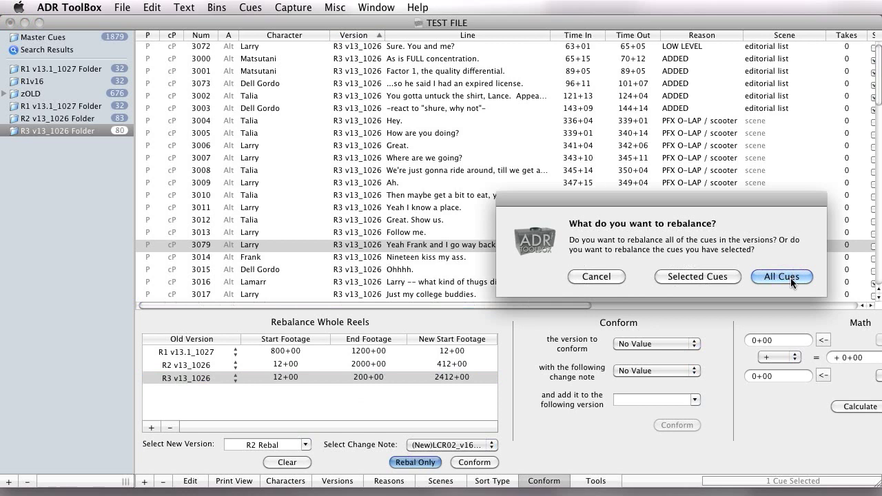
drag(733, 201, 540, 170)
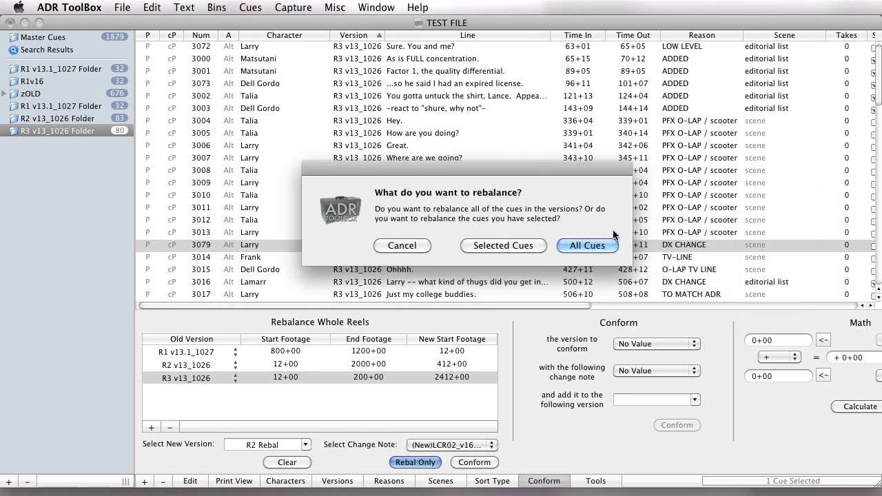
click(589, 246)
click(19, 199)
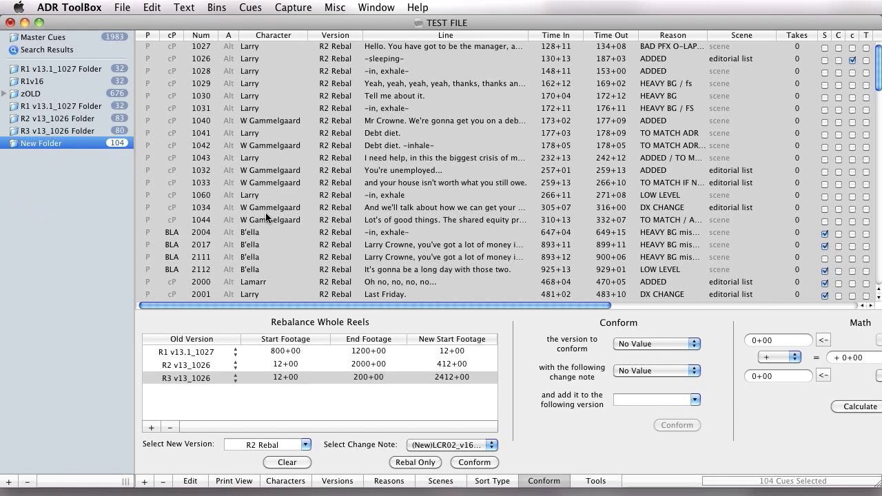
Look through the rebalanced R2 Rebal cues in the new folder, starting from cue 1027
click(190, 188)
click(281, 203)
scroll(280, 203, down, 10)
scroll(281, 208, up, 10)
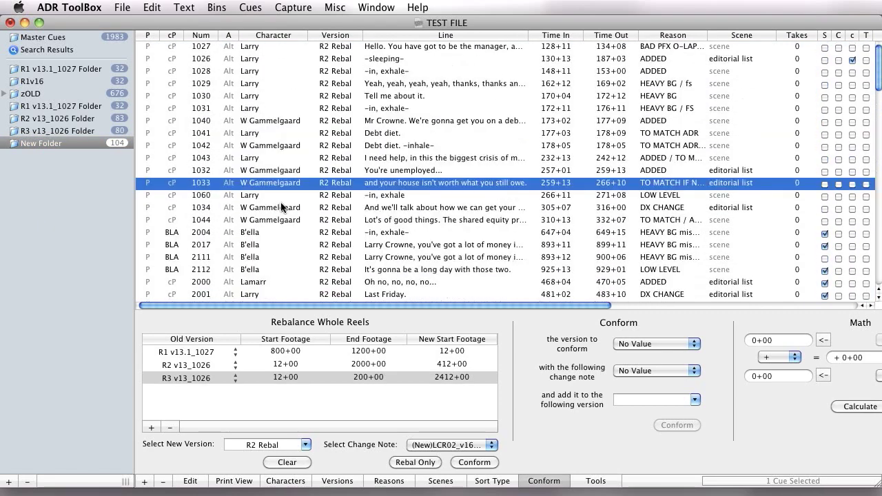
click(423, 47)
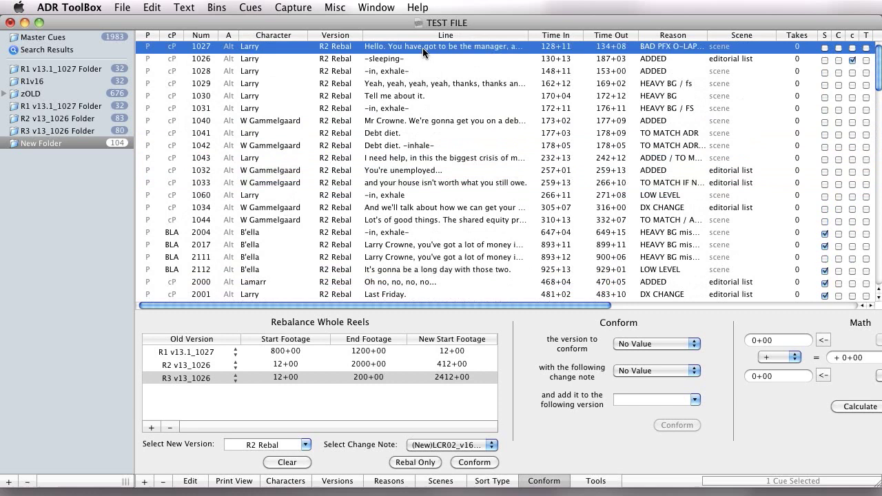
Compare the footages of cue 1027 and the following cues in the second R1 v13.1_1027 folder with those in the new folder
click(98, 107)
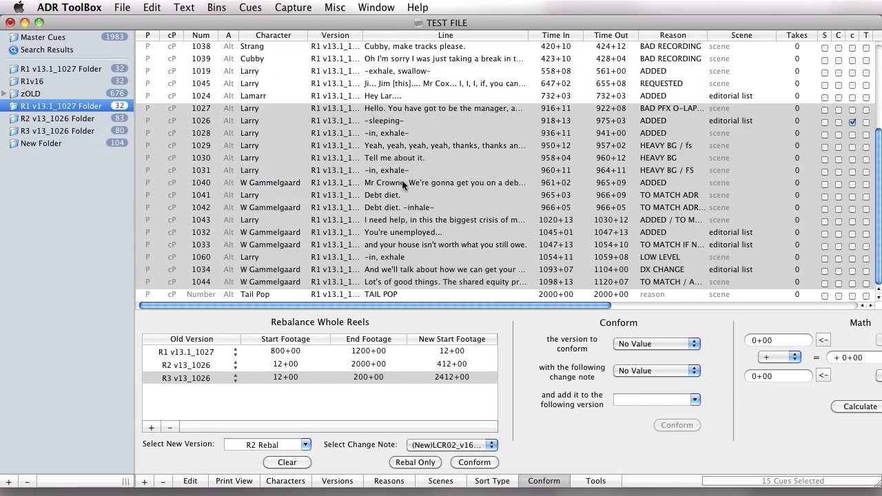
scroll(401, 180, up, 3)
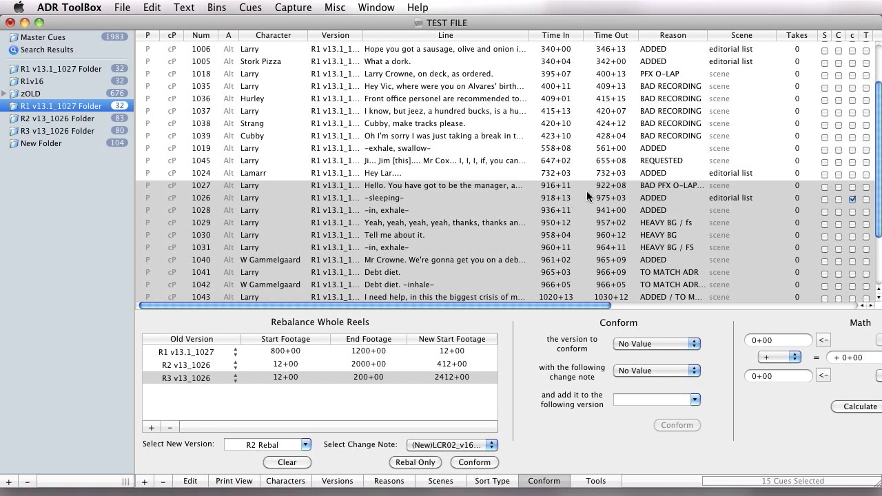
click(94, 145)
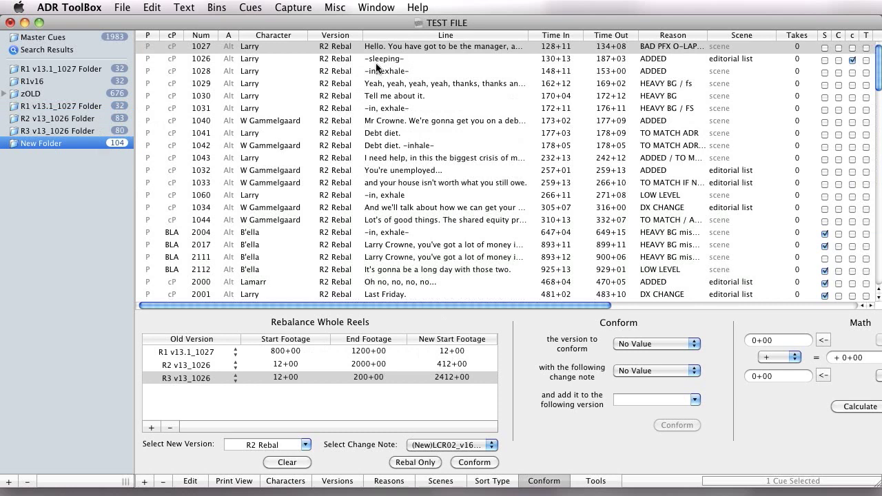
click(59, 106)
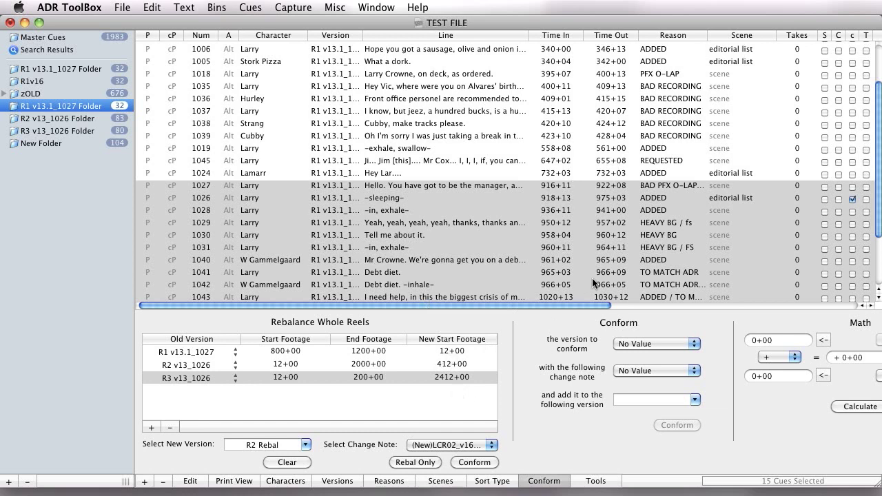
click(66, 140)
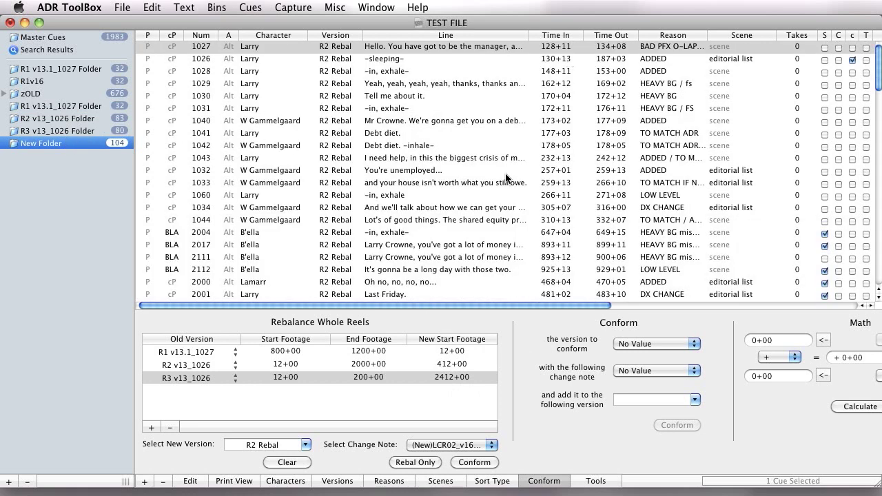
click(461, 409)
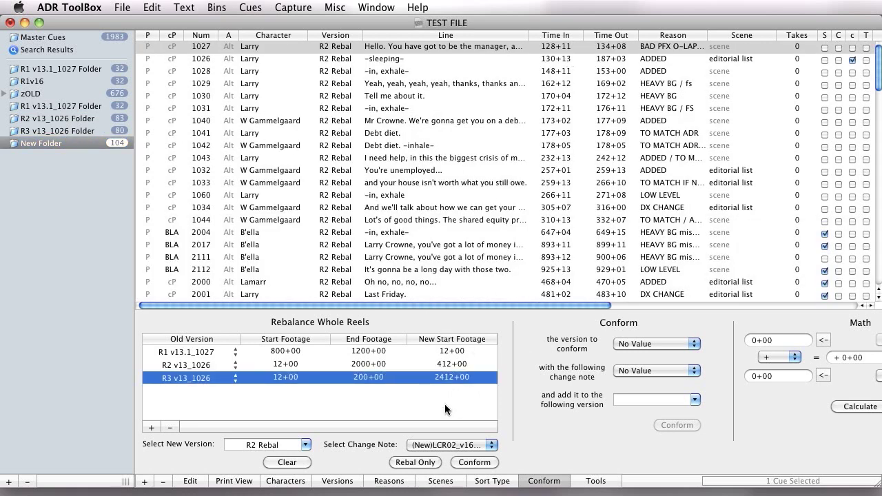
click(48, 143)
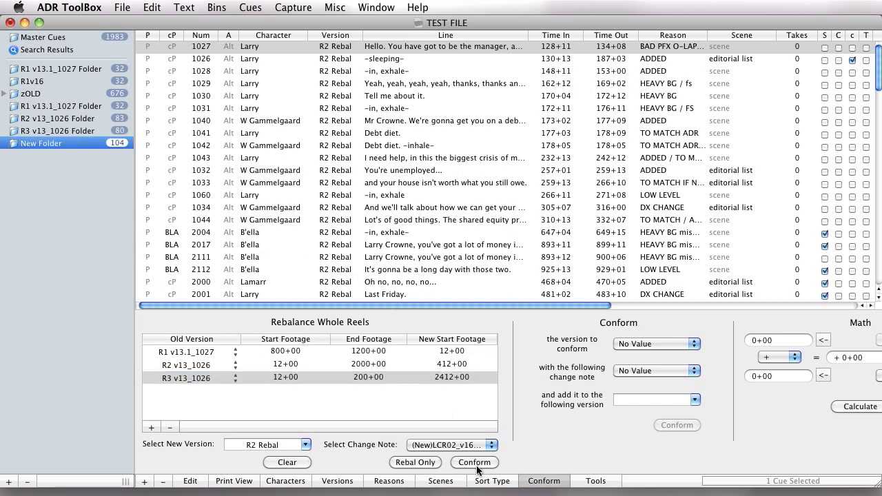
click(303, 158)
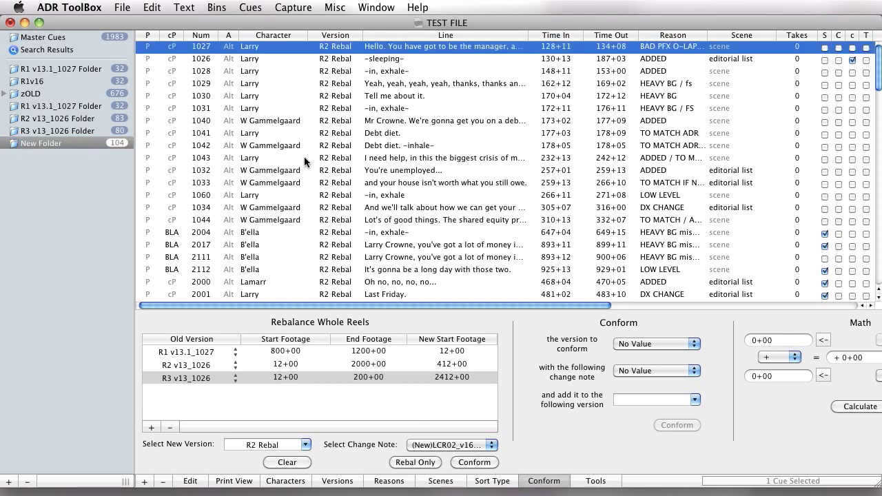
click(658, 346)
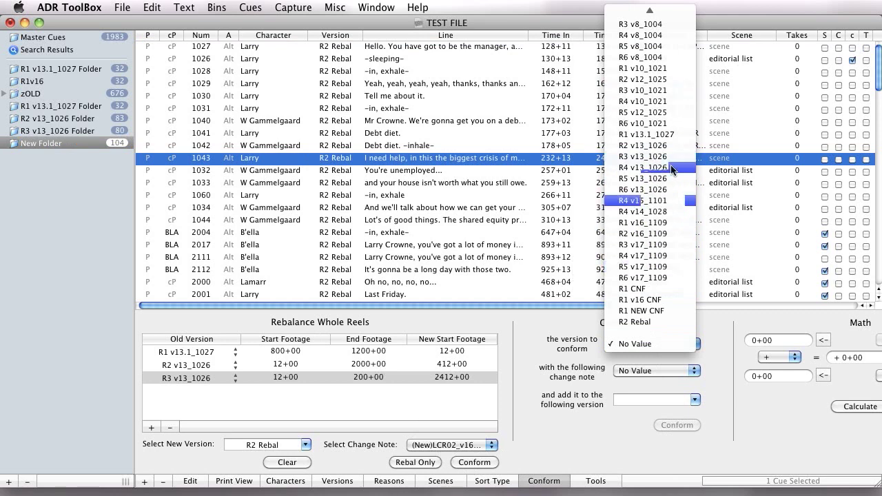
click(604, 346)
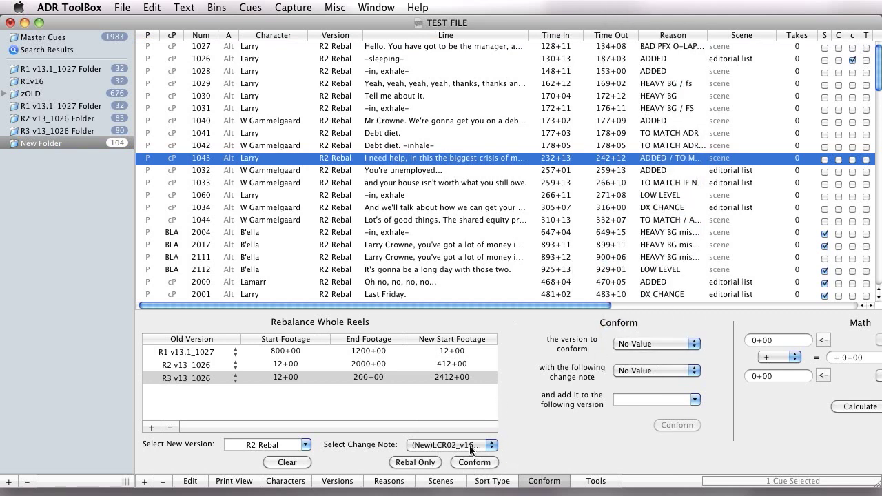
Remove all three old-version rows from the whole-reel rebalance list and clear the rebalance settings
click(378, 406)
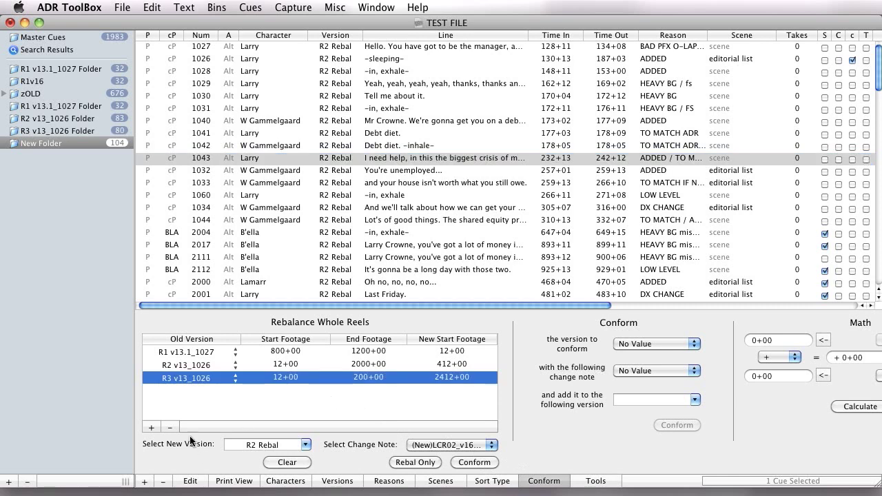
click(170, 427)
click(170, 428)
click(170, 428)
click(286, 462)
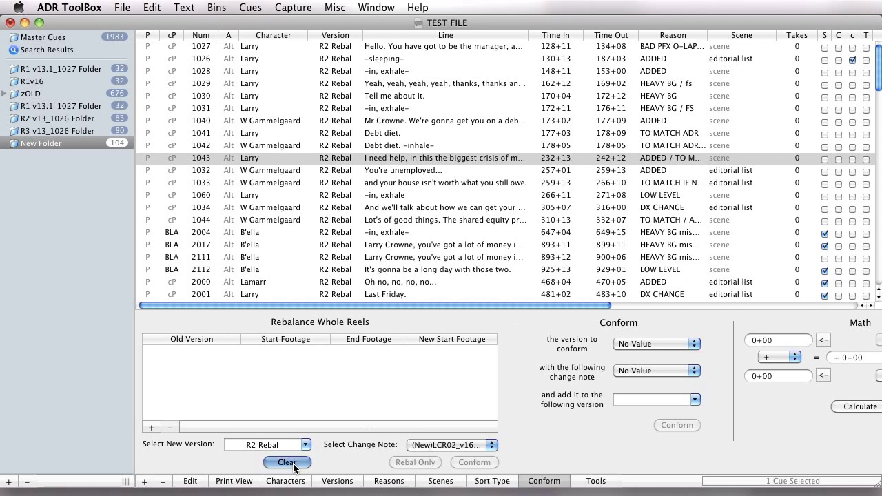